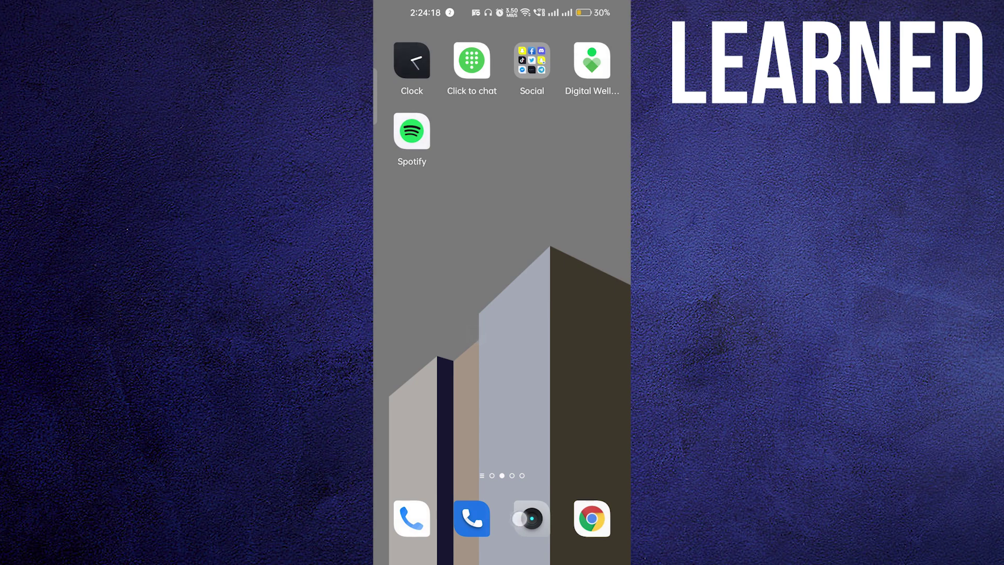
- Open the app drawer and search the installed apps with 'se' to find Settings
{"action": "left_click_drag", "start_coordinate": [521, 519], "coordinate": [502, 314]}
{"action": "left_click", "coordinate": [502, 36]}
{"action": "type", "text": "se"}
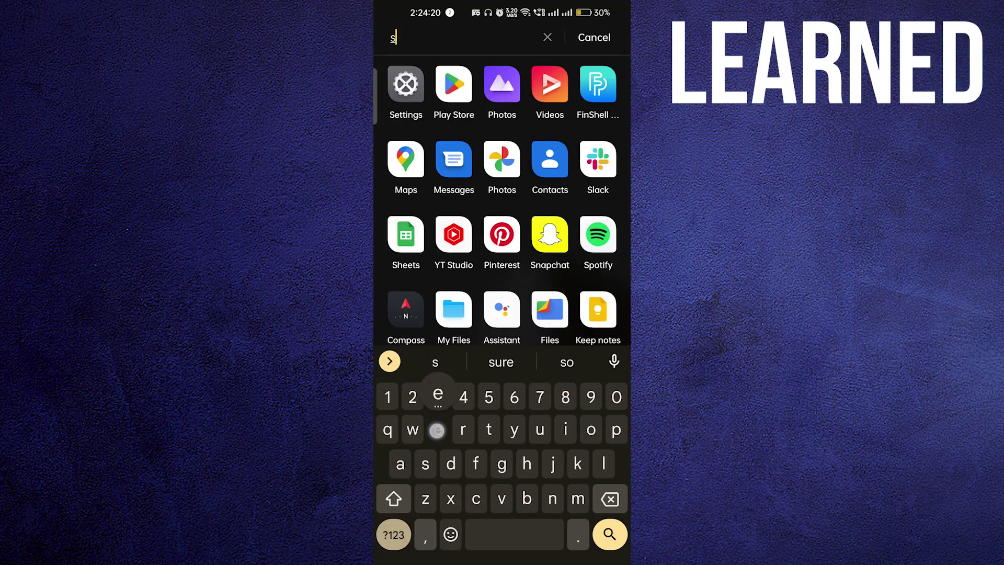
- Open Settings and go to Privacy > Hide apps
{"action": "left_click", "coordinate": [406, 84]}
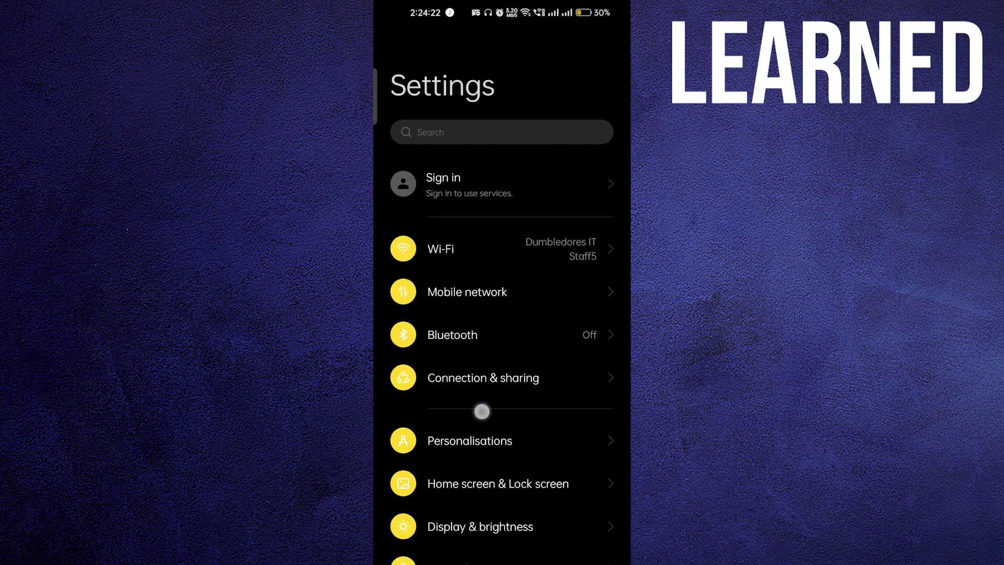
{"action": "mouse_move", "coordinate": [517, 502]}
{"action": "left_mouse_down"}
{"action": "mouse_move", "coordinate": [509, 361]}
{"action": "mouse_move", "coordinate": [453, 227]}
{"action": "mouse_move", "coordinate": [448, 168]}
{"action": "left_mouse_up"}
{"action": "left_click_drag", "start_coordinate": [490, 440], "coordinate": [478, 317]}
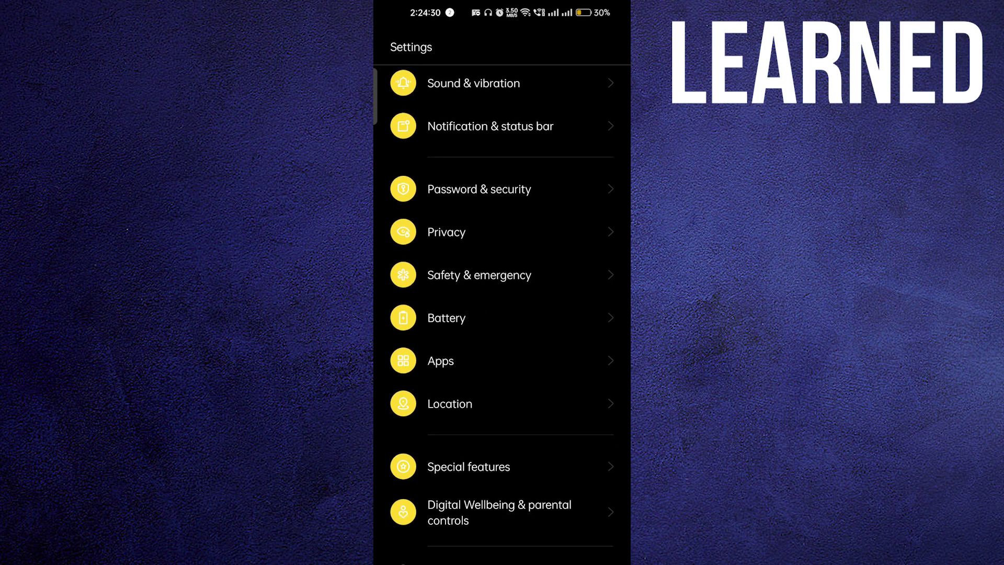
{"action": "left_click", "coordinate": [446, 232]}
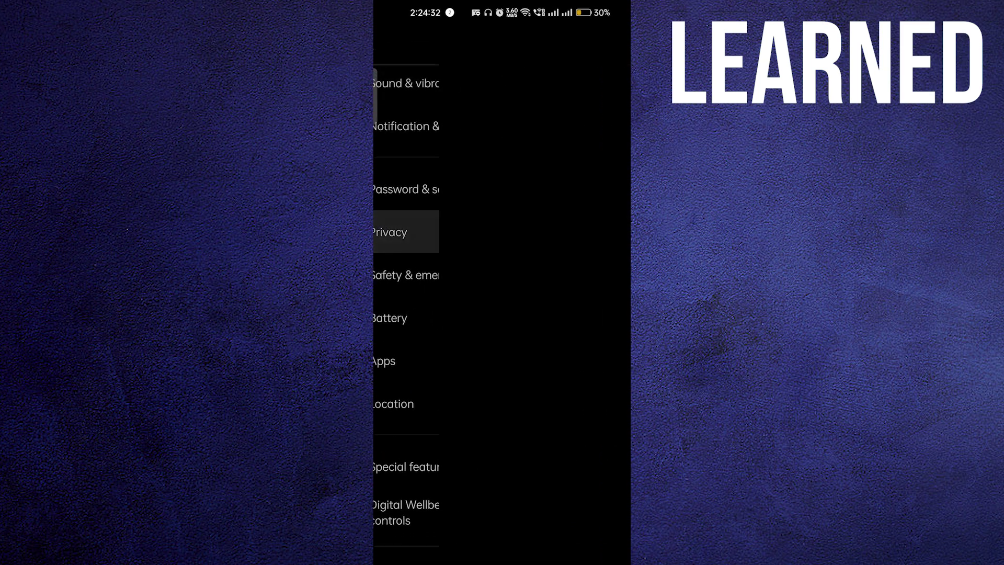
{"action": "left_click", "coordinate": [542, 382]}
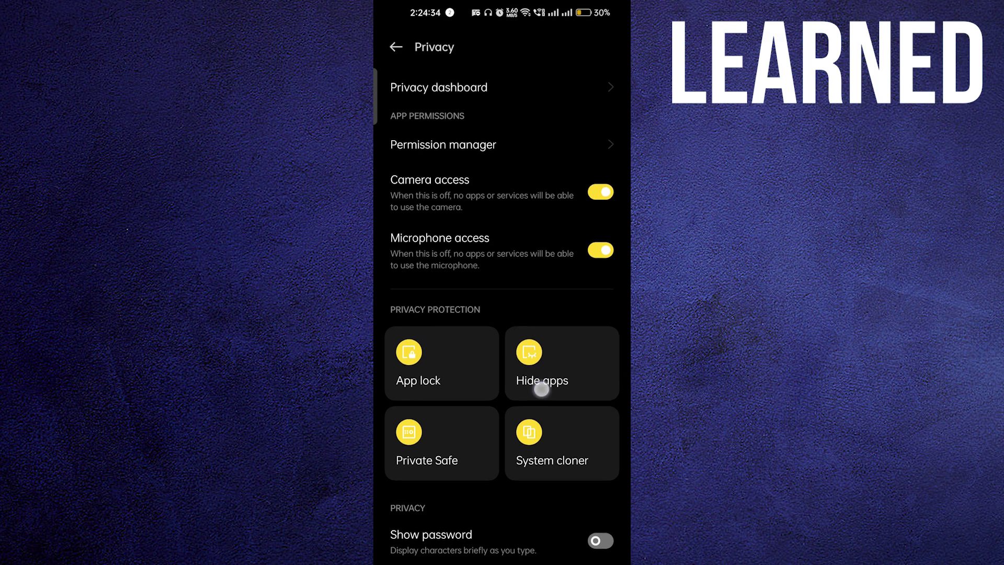
{"action": "left_click", "coordinate": [542, 369]}
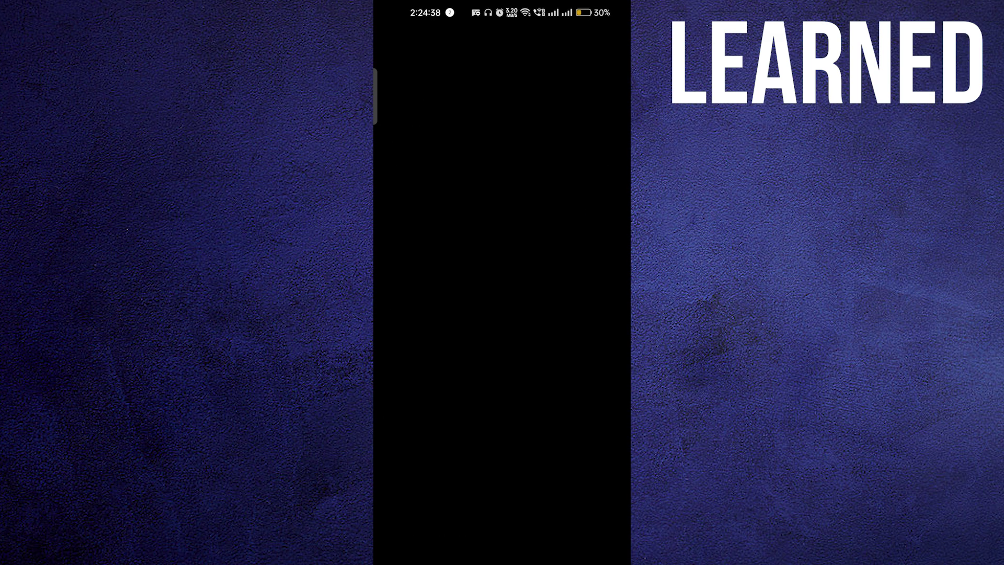
{"action": "left_click_drag", "start_coordinate": [471, 470], "coordinate": [471, 164]}
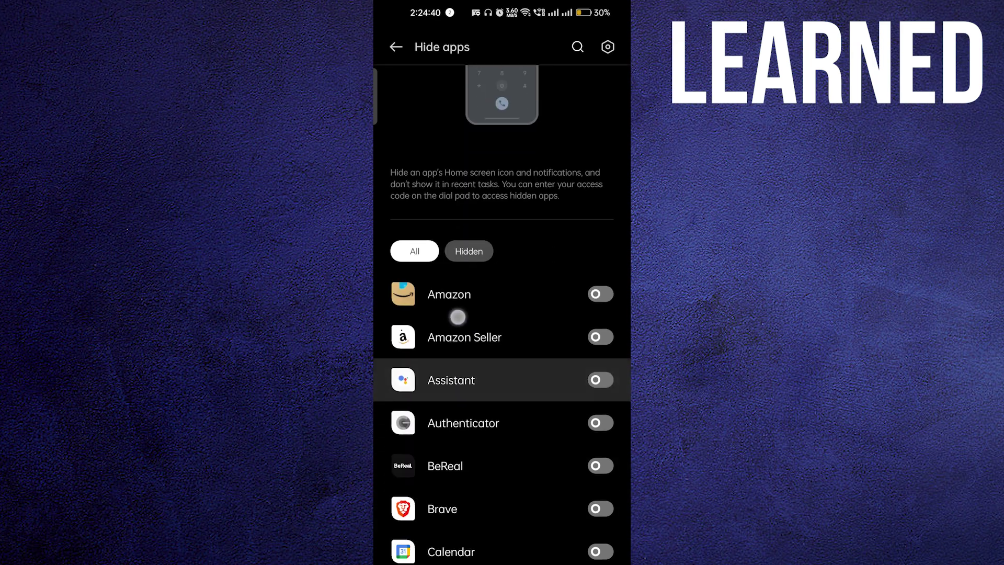
{"action": "left_click_drag", "start_coordinate": [514, 471], "coordinate": [514, 330]}
{"action": "mouse_move", "coordinate": [514, 196]}
{"action": "left_mouse_down"}
{"action": "mouse_move", "coordinate": [514, 471]}
{"action": "mouse_move", "coordinate": [491, 235]}
{"action": "left_mouse_up"}
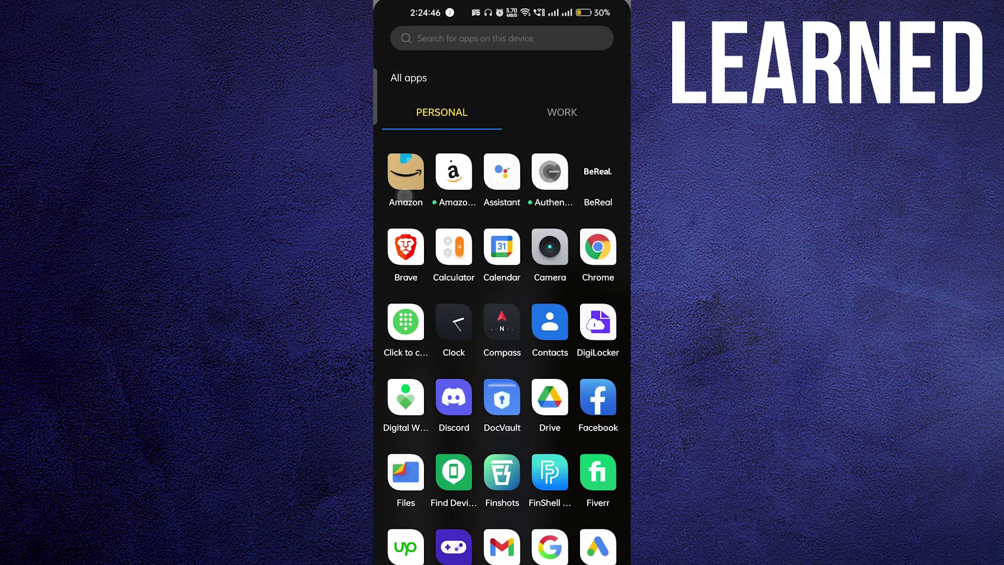
- Hide the Amazon app, then check the app drawer for its absence
{"action": "left_click_drag", "start_coordinate": [502, 558], "coordinate": [502, 392]}
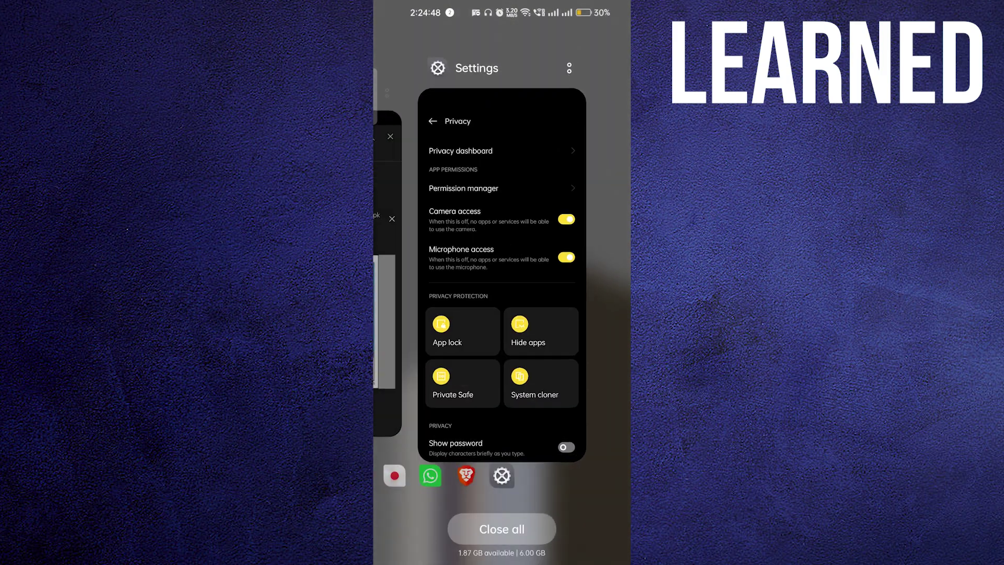
{"action": "left_click", "coordinate": [502, 275]}
{"action": "left_click", "coordinate": [557, 369]}
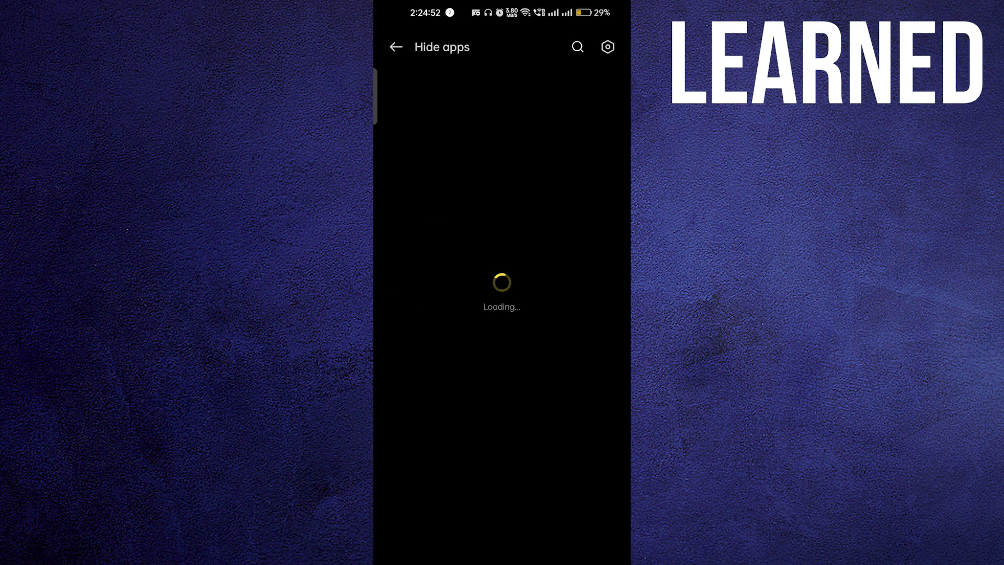
{"action": "left_click_drag", "start_coordinate": [538, 479], "coordinate": [538, 419]}
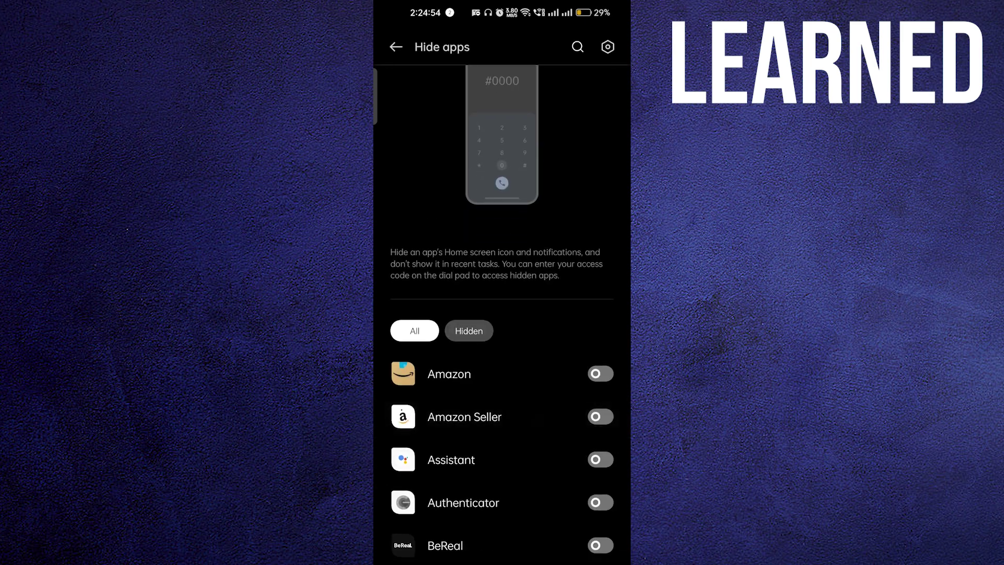
{"action": "left_click", "coordinate": [601, 374]}
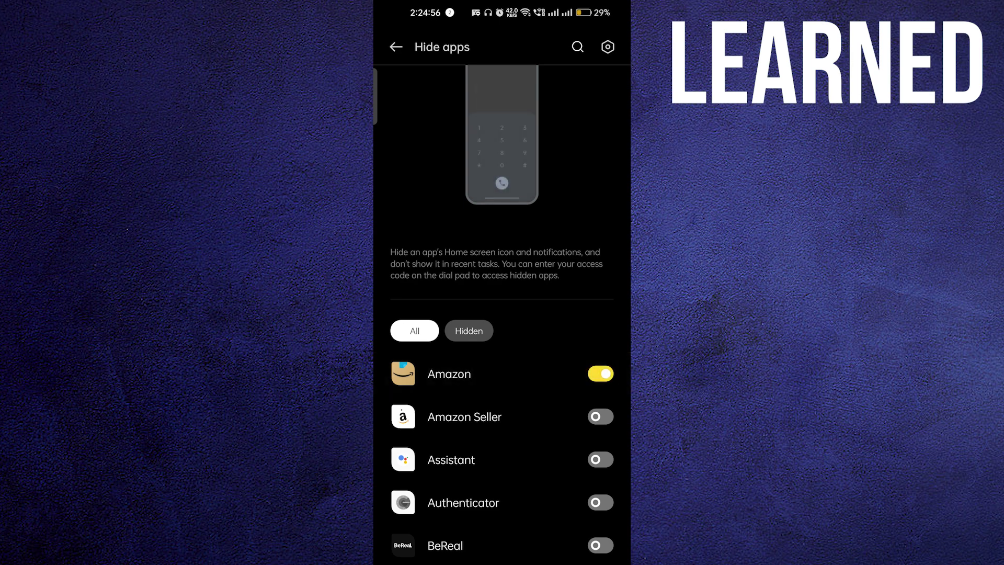
{"action": "left_click", "coordinate": [469, 330]}
{"action": "key", "text": "Home"}
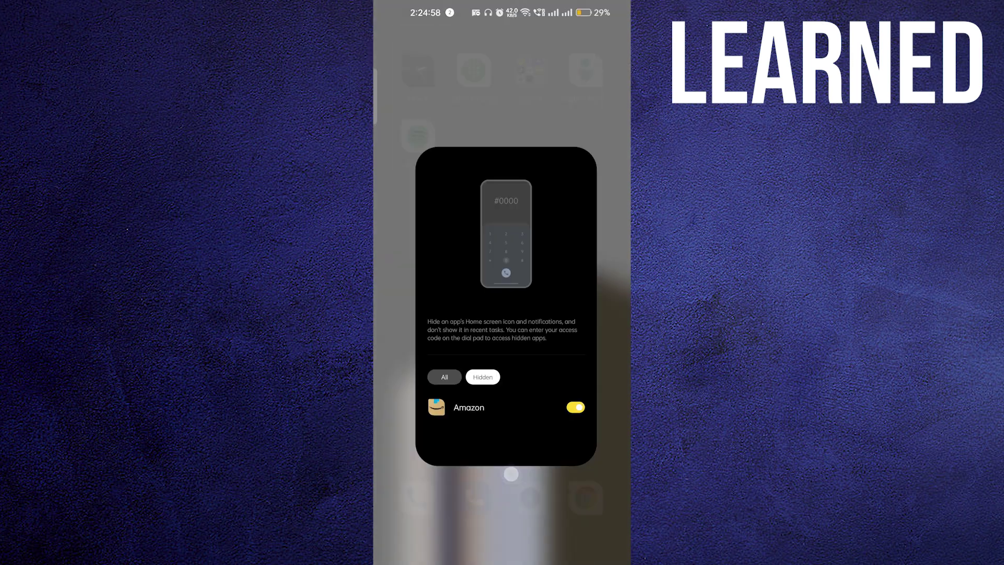
{"action": "left_click_drag", "start_coordinate": [502, 432], "coordinate": [502, 196]}
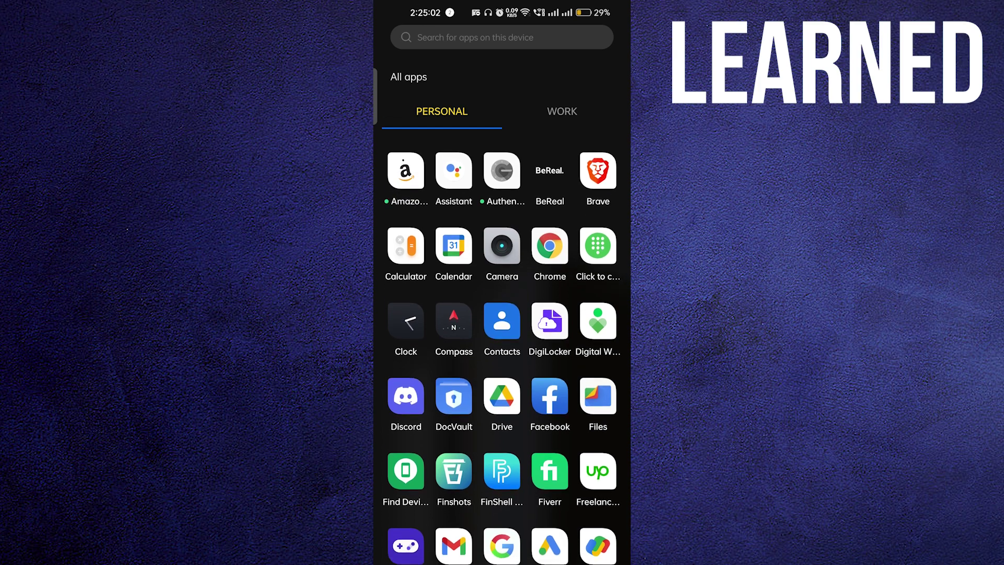
- Return to Hide apps through Recents and unhide Amazon
{"action": "key", "text": "alt+Tab"}
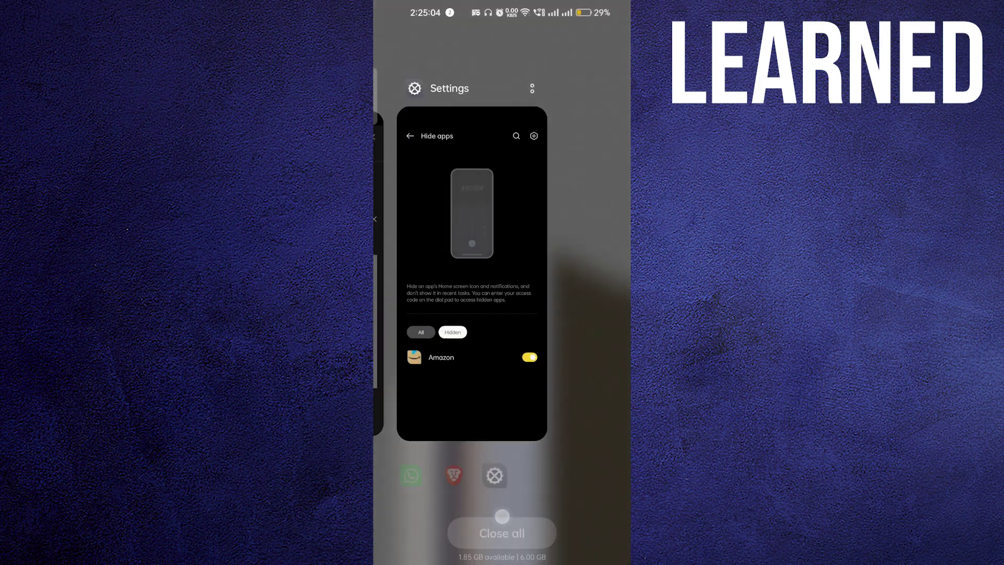
{"action": "left_click", "coordinate": [502, 282]}
{"action": "left_click", "coordinate": [562, 369]}
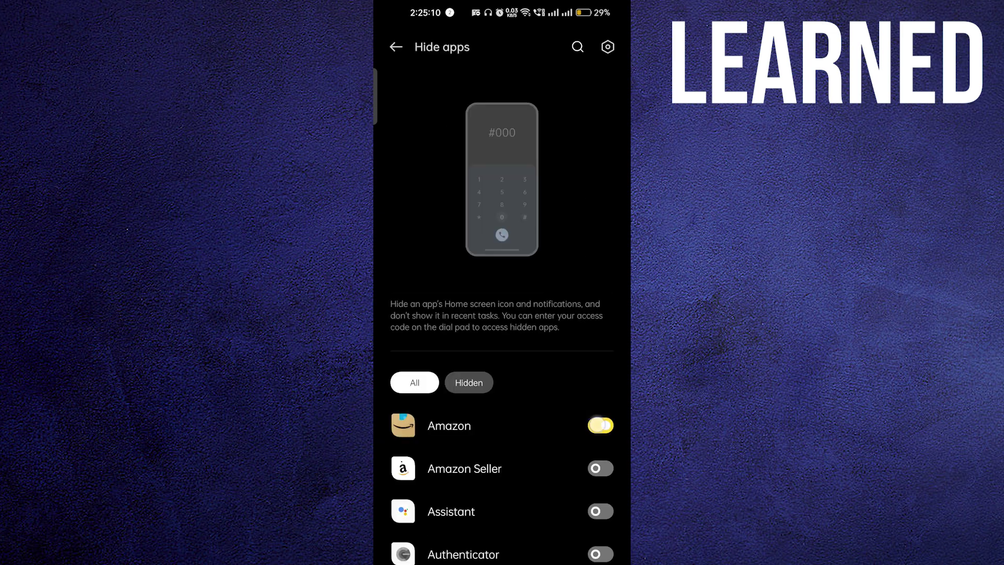
{"action": "left_click", "coordinate": [600, 425]}
- Go Home and open the app drawer to confirm Amazon is listed again
{"action": "key", "text": "Home"}
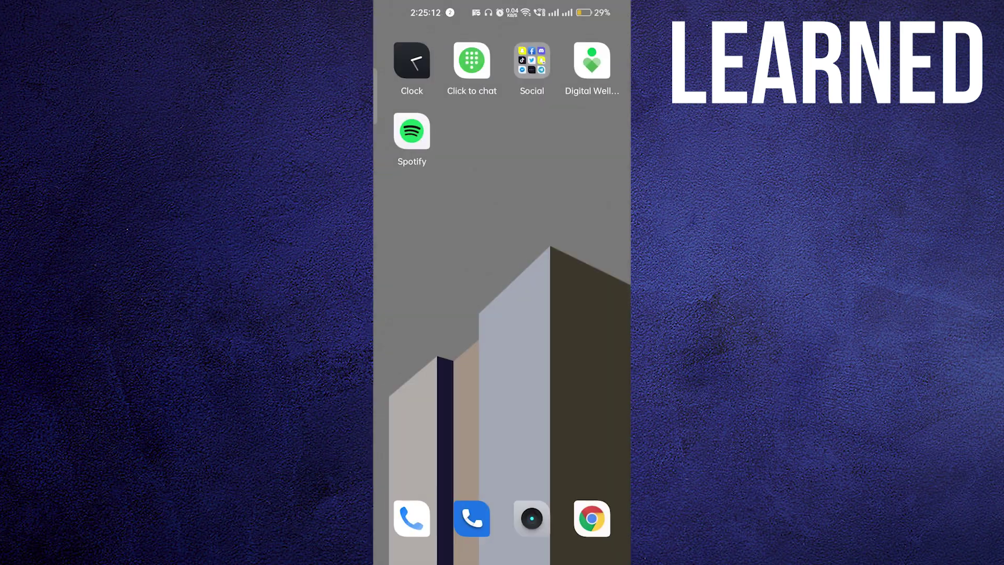
{"action": "left_click_drag", "start_coordinate": [480, 480], "coordinate": [479, 235]}
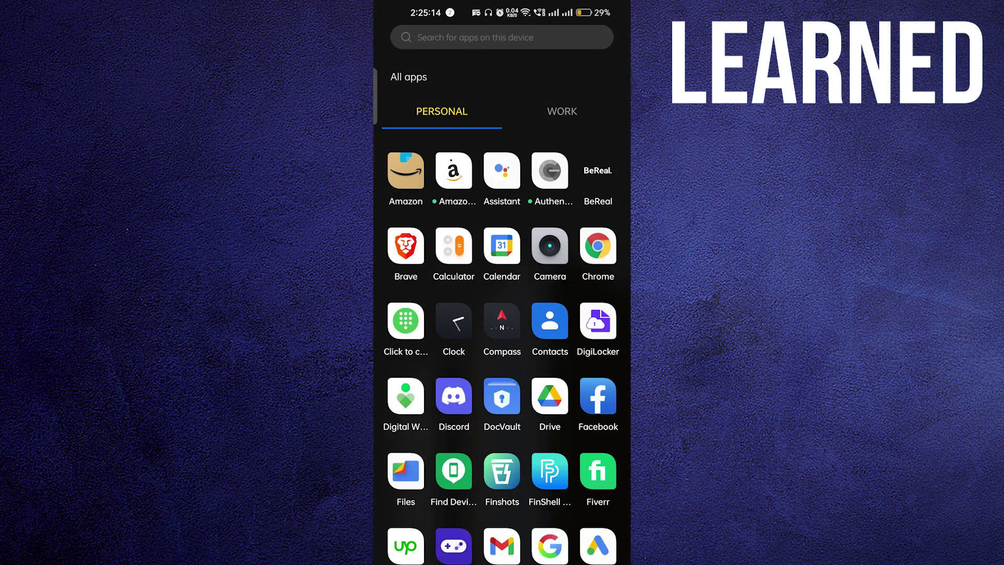